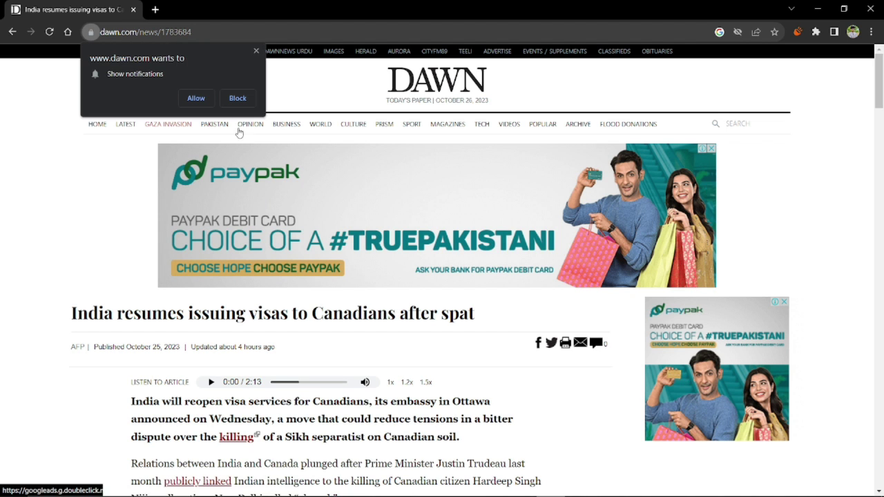
Dismiss the Dawn notification request and scroll through the article and its Paypak ads.
{"action": "scroll", "coordinate": [551, 316], "scroll_direction": "down", "scroll_amount": 5}
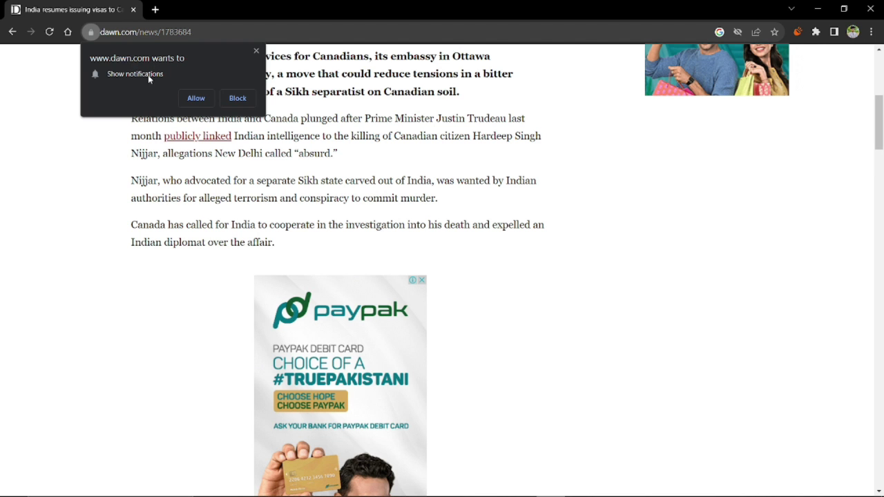
{"action": "left_click", "coordinate": [256, 51]}
{"action": "scroll", "coordinate": [284, 253], "scroll_direction": "down", "scroll_amount": 3}
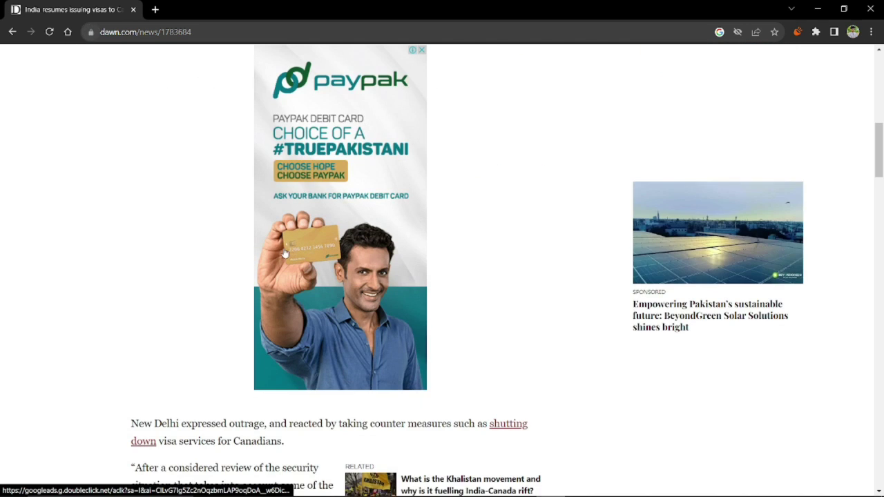
{"action": "scroll", "coordinate": [233, 257], "scroll_direction": "down", "scroll_amount": 3}
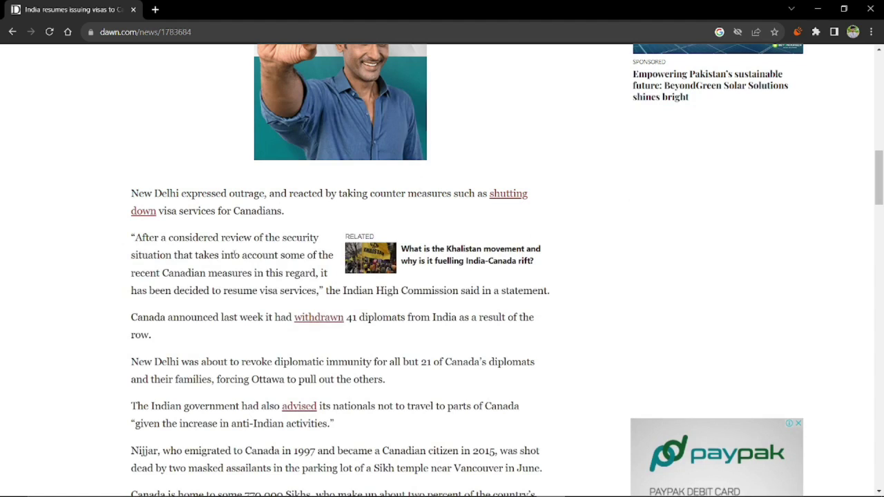
{"action": "scroll", "coordinate": [233, 255], "scroll_direction": "up", "scroll_amount": 3}
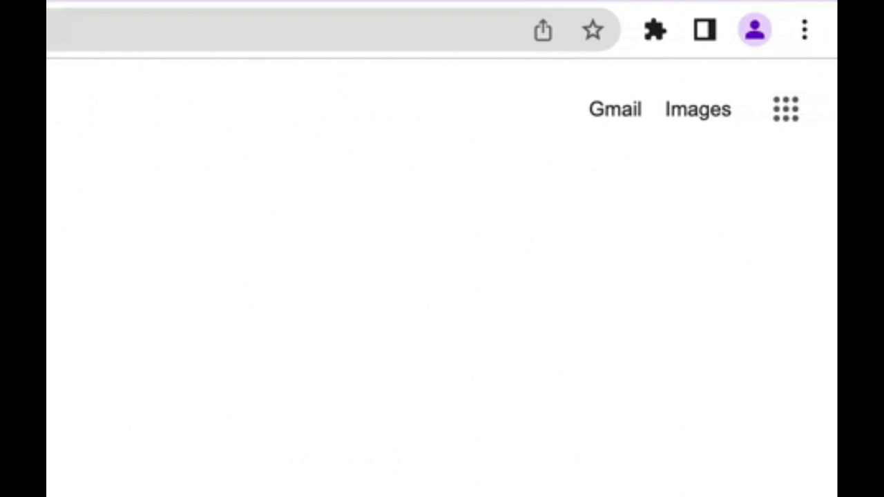
Pin AdBlock — best ad blocker from the Extensions menu so its icon stays visible.
{"action": "left_click", "coordinate": [654, 32]}
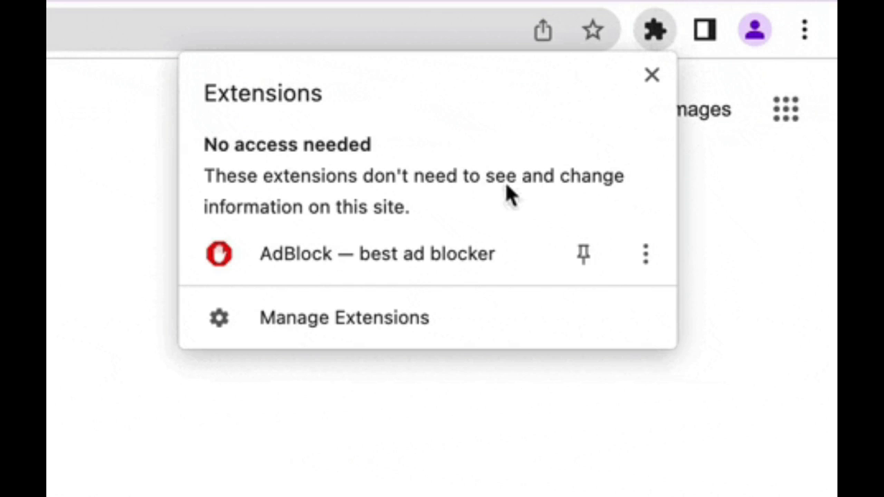
{"action": "left_click", "coordinate": [584, 254]}
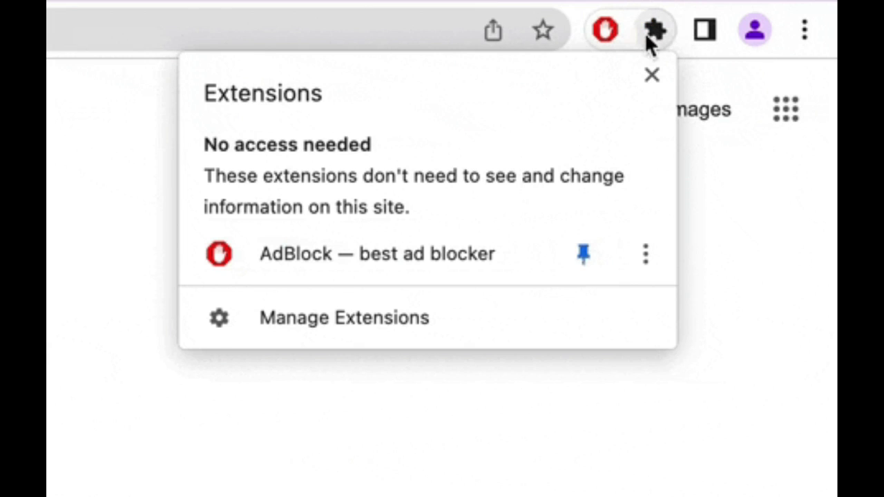
{"action": "left_click", "coordinate": [654, 73]}
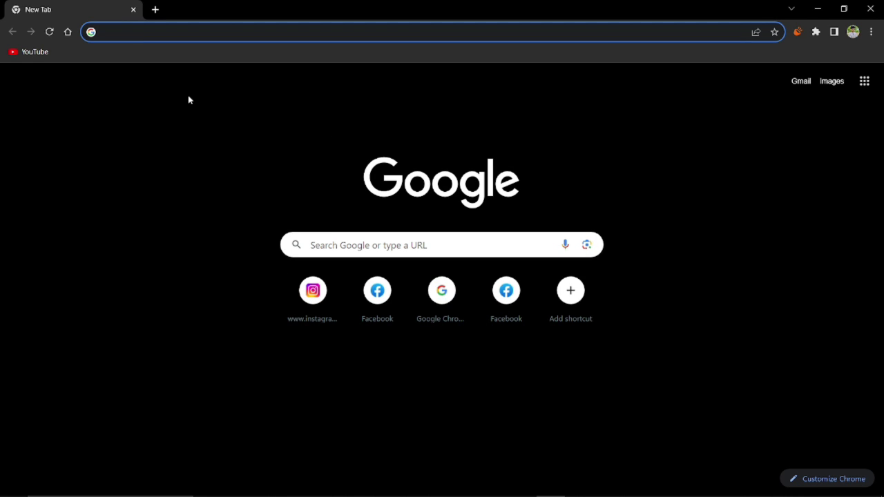
Search Google for 'new' and open the Dawn story on India resuming visas for Canadians.
{"action": "left_click", "coordinate": [214, 37]}
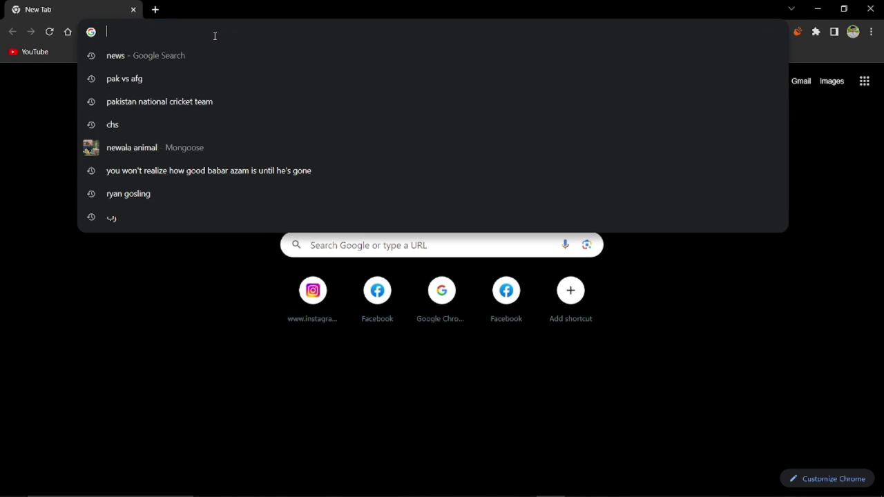
{"action": "type", "text": "new"}
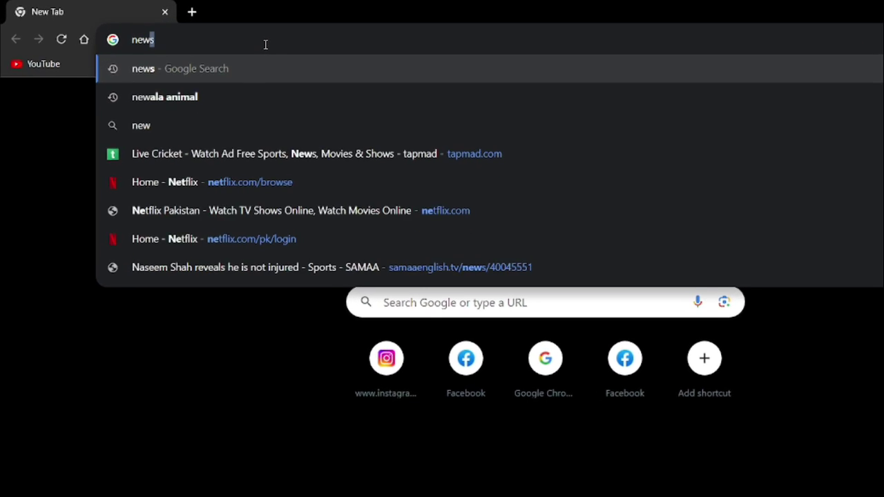
{"action": "key", "text": "Return"}
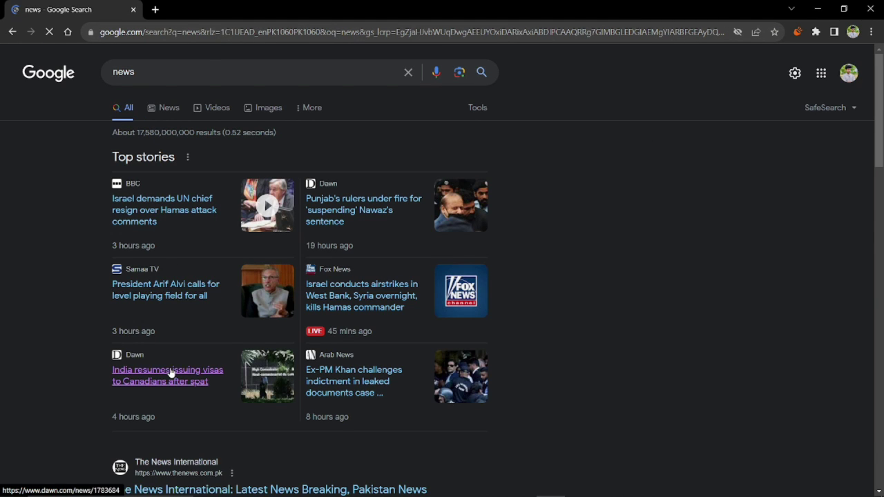
{"action": "left_click", "coordinate": [170, 370]}
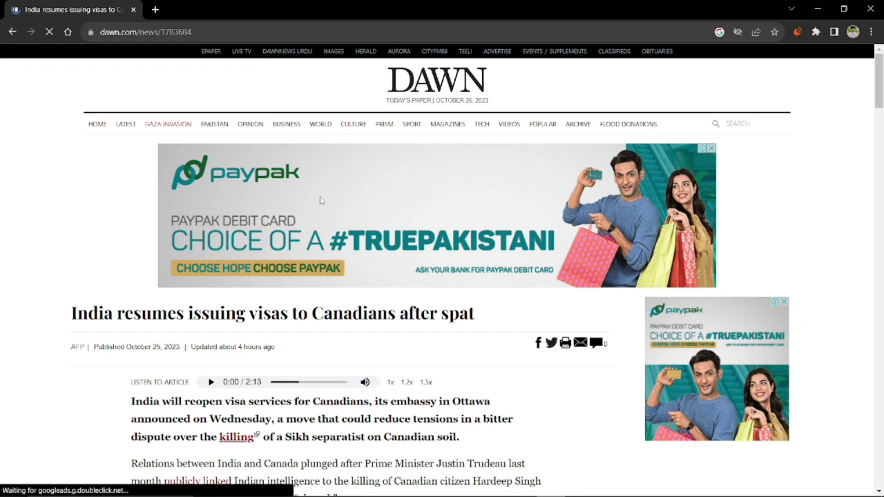
Dismiss the notification request and scroll through the article with its Paypak ads.
{"action": "scroll", "coordinate": [518, 291], "scroll_direction": "down", "scroll_amount": 5}
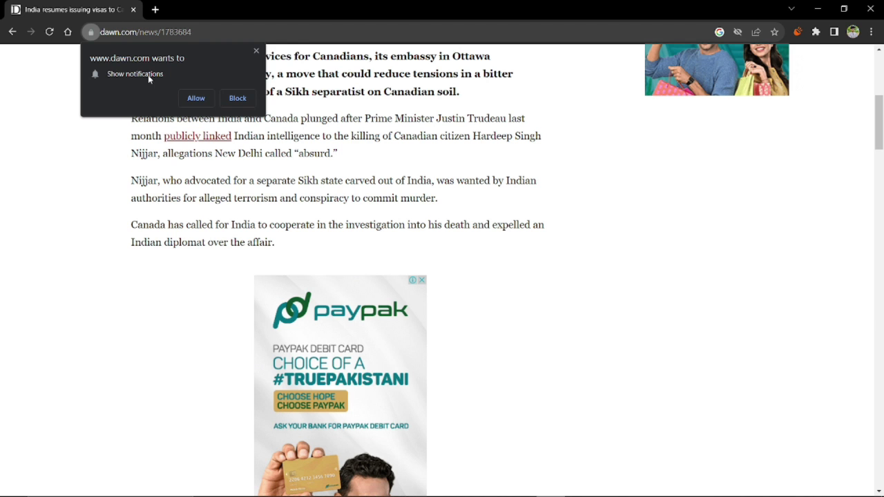
{"action": "left_click", "coordinate": [256, 50]}
{"action": "scroll", "coordinate": [282, 257], "scroll_direction": "down", "scroll_amount": 3}
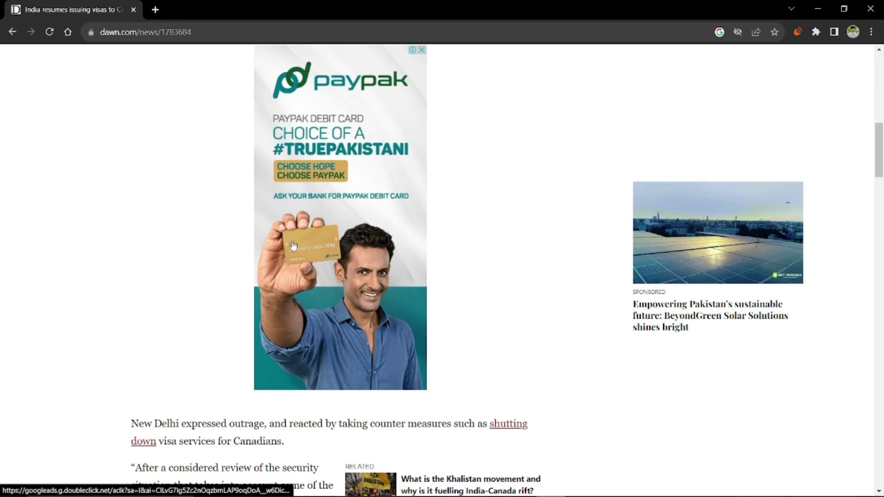
{"action": "scroll", "coordinate": [234, 258], "scroll_direction": "down", "scroll_amount": 3}
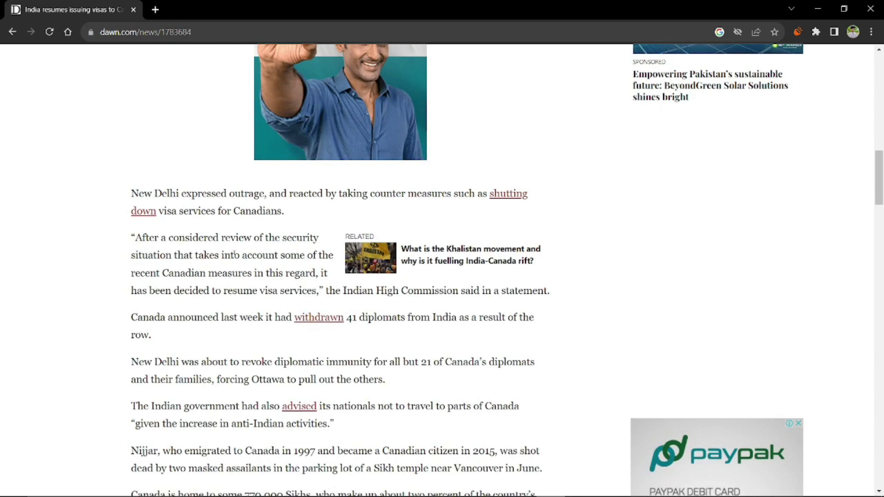
{"action": "scroll", "coordinate": [233, 256], "scroll_direction": "up", "scroll_amount": 3}
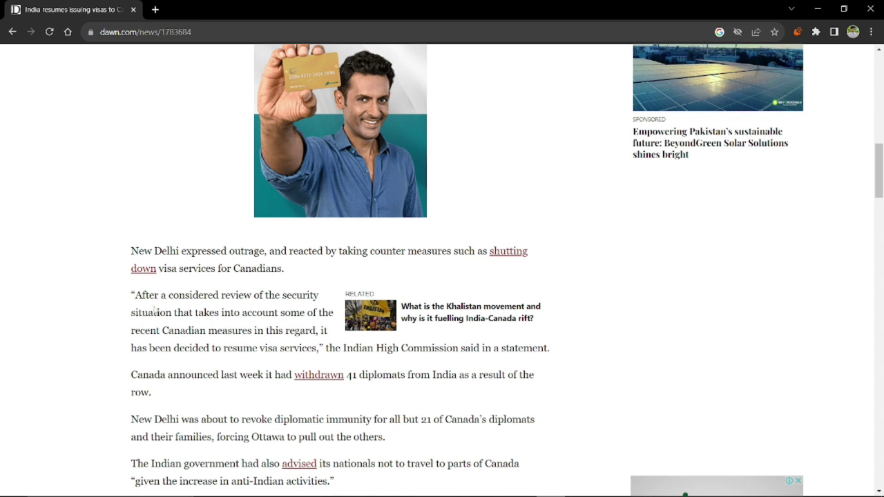
{"action": "scroll", "coordinate": [139, 312], "scroll_direction": "up", "scroll_amount": 10}
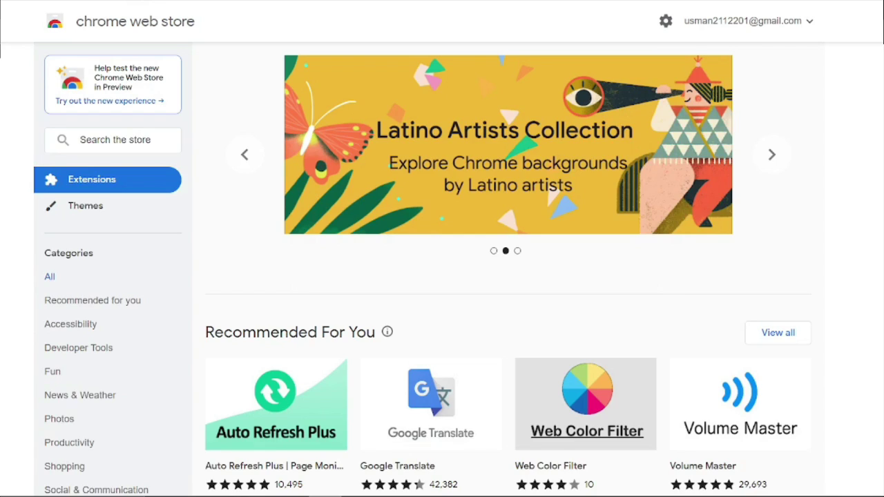
{"action": "scroll", "coordinate": [442, 276], "scroll_direction": "down", "scroll_amount": 6}
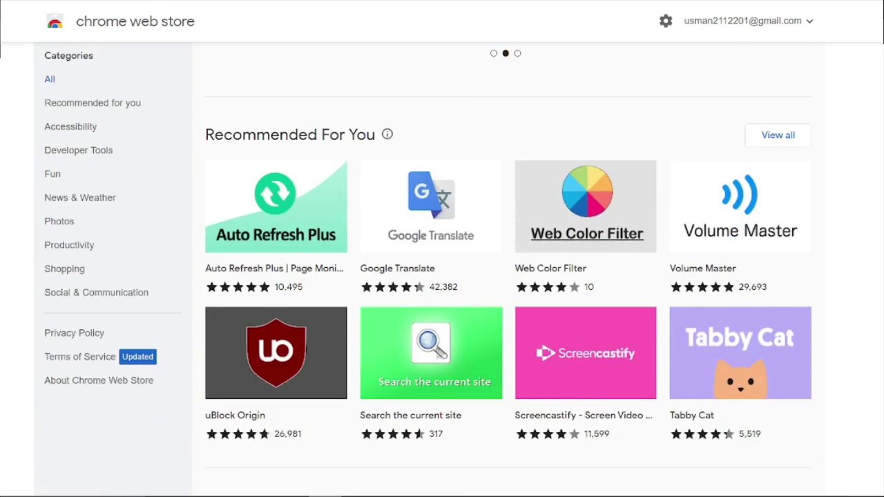
{"action": "scroll", "coordinate": [442, 277], "scroll_direction": "down", "scroll_amount": 4}
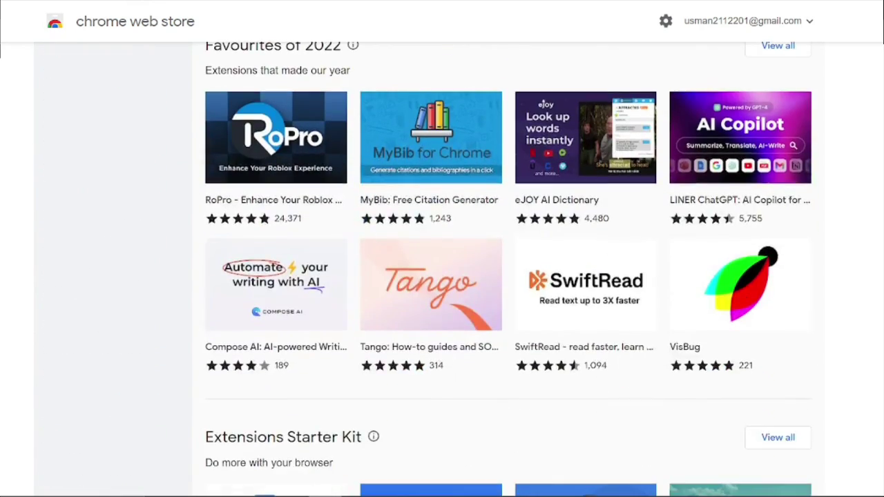
{"action": "scroll", "coordinate": [483, 230], "scroll_direction": "up", "scroll_amount": 7}
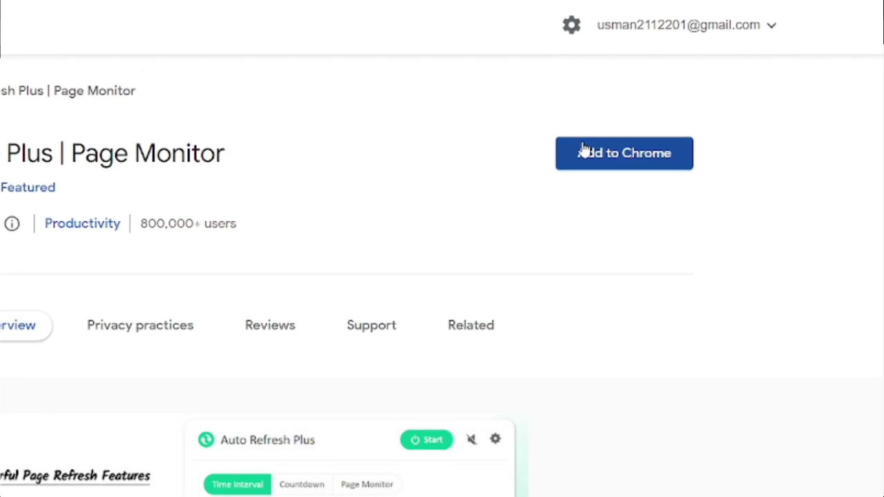
{"action": "scroll", "coordinate": [152, 208], "scroll_direction": "down", "scroll_amount": 4}
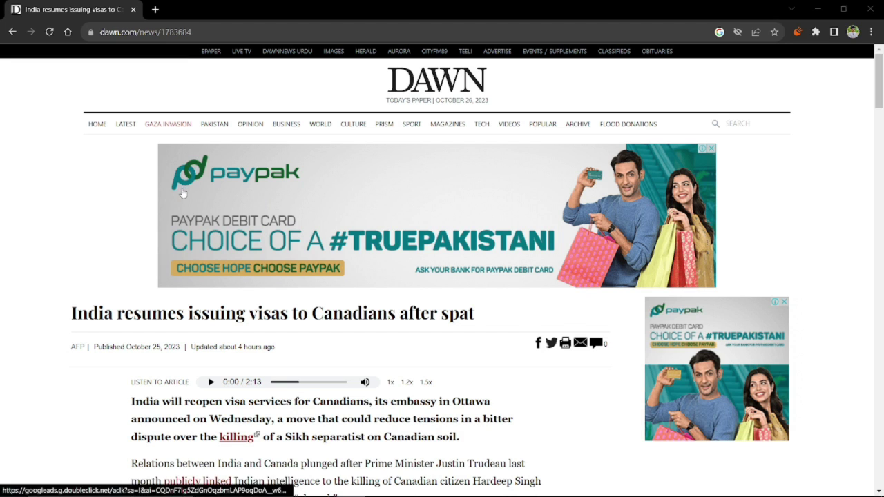
In a new tab, search 'ad blocker exten' and open the AdBlock — best ad blocker store listing.
{"action": "left_click", "coordinate": [155, 9]}
{"action": "left_click", "coordinate": [183, 35]}
{"action": "key", "text": "Escape"}
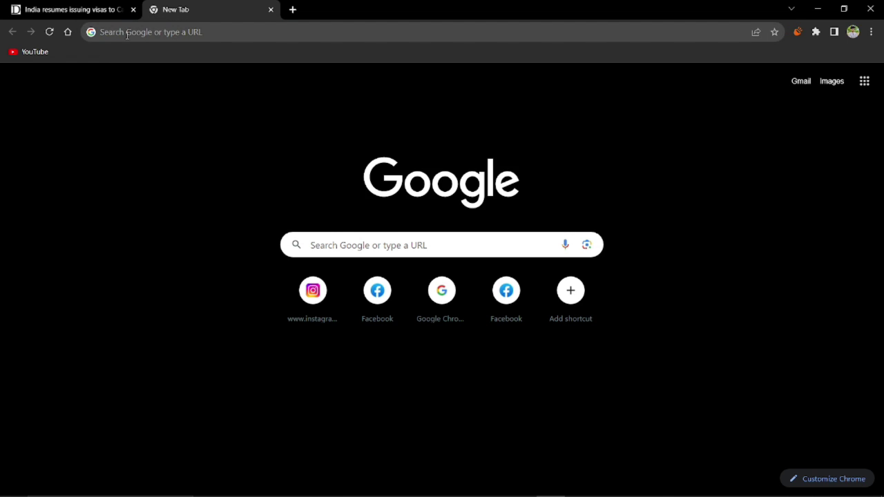
{"action": "left_click", "coordinate": [127, 31]}
{"action": "type", "text": "ad "}
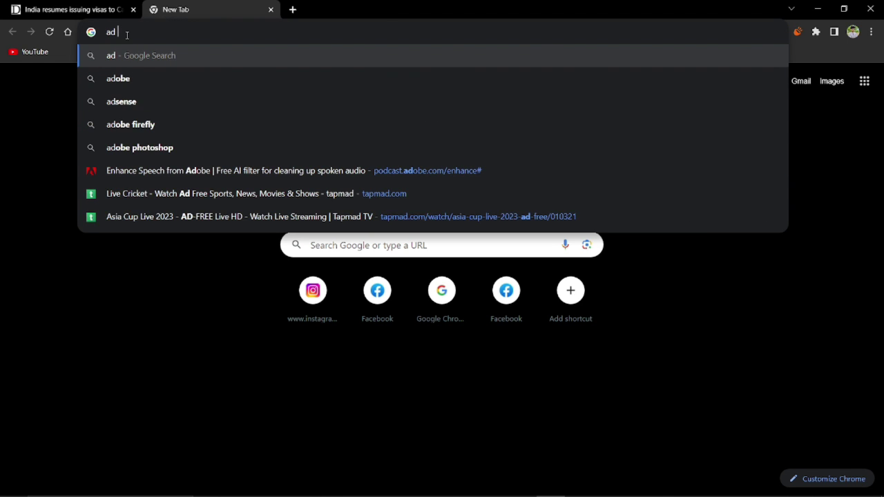
{"action": "type", "text": "blocker exten"}
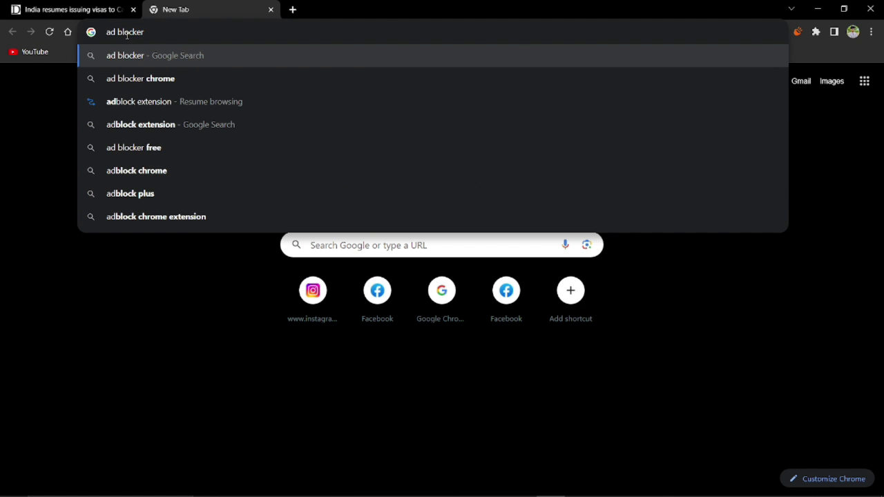
{"action": "key", "text": "Return"}
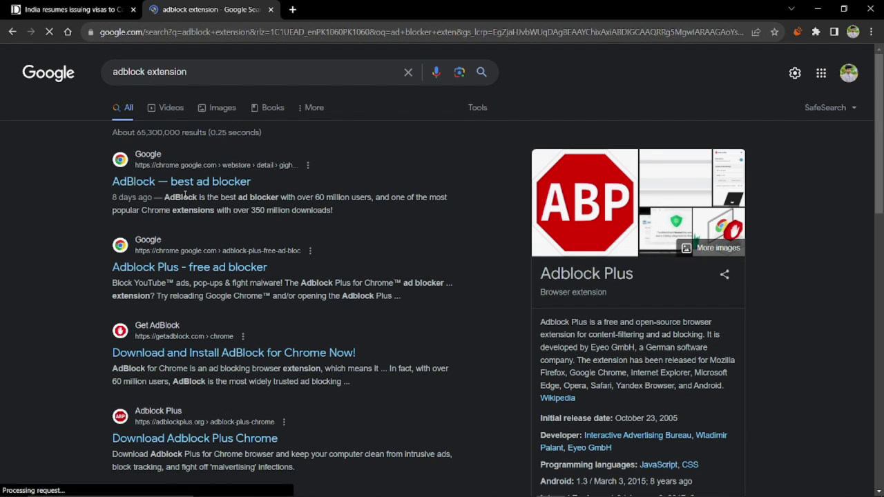
{"action": "left_click", "coordinate": [163, 182]}
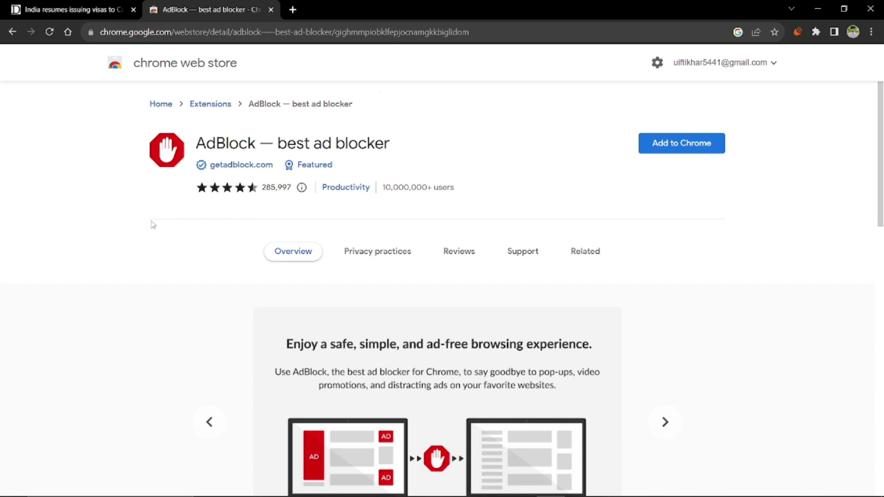
Add AdBlock to Chrome, confirming with Add extension, until its installed page appears.
{"action": "scroll", "coordinate": [134, 247], "scroll_direction": "down", "scroll_amount": 10}
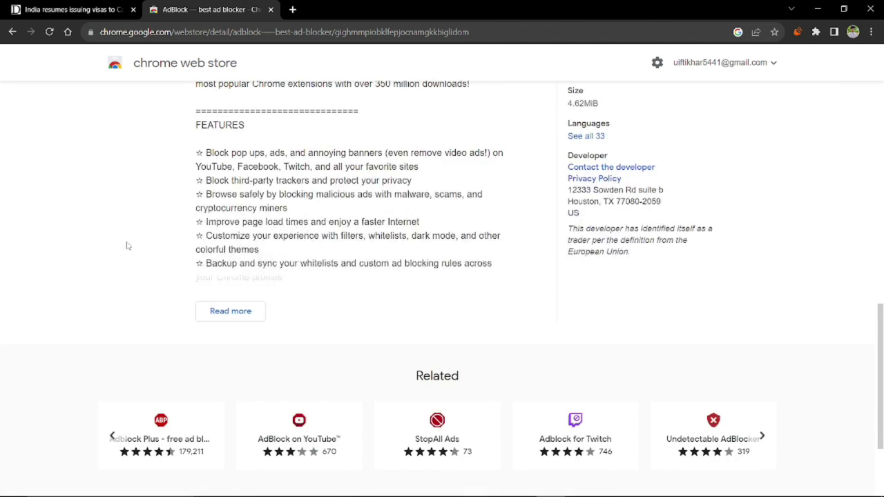
{"action": "scroll", "coordinate": [128, 246], "scroll_direction": "up", "scroll_amount": 10}
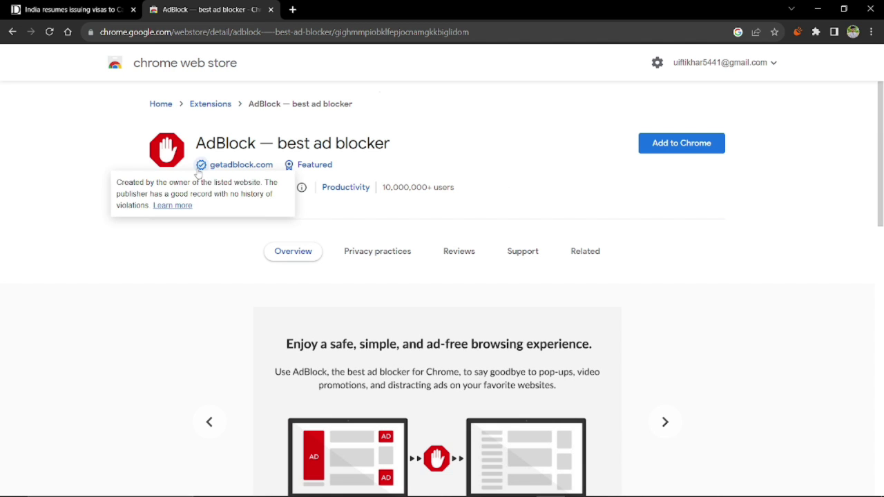
{"action": "left_click_drag", "start_coordinate": [196, 143], "coordinate": [390, 143]}
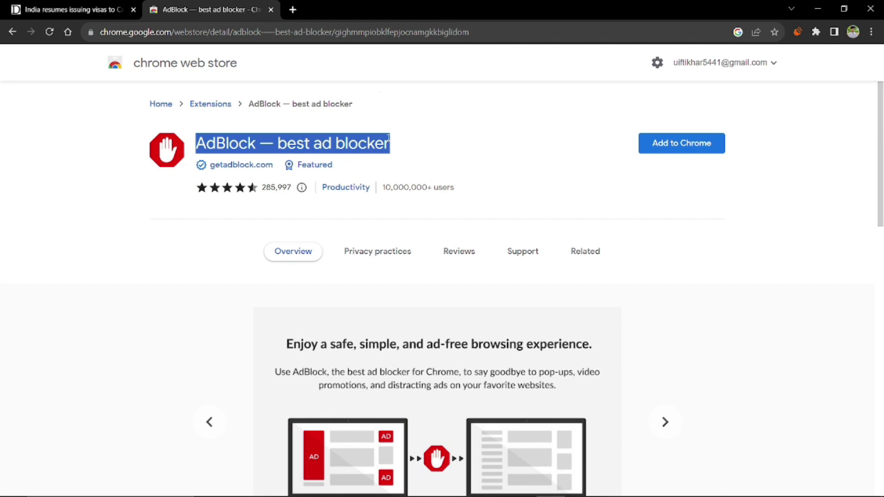
{"action": "left_click", "coordinate": [399, 146]}
{"action": "left_click", "coordinate": [682, 146]}
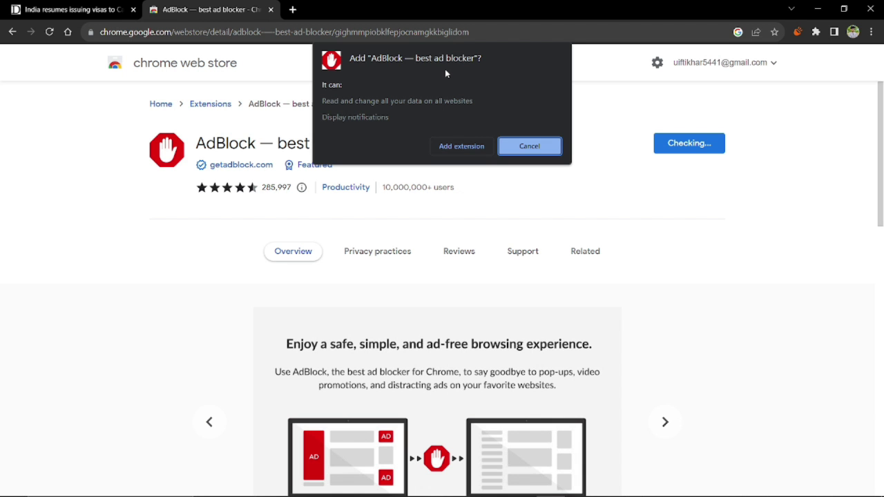
{"action": "left_click", "coordinate": [461, 146]}
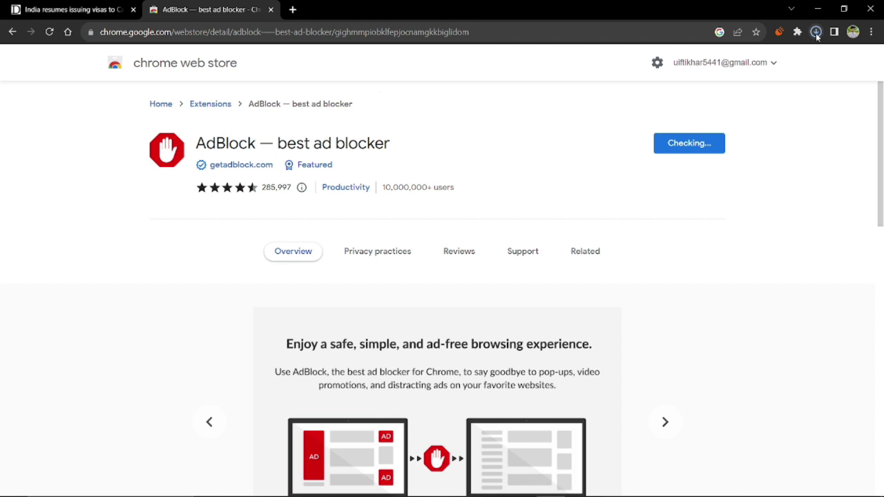
{"action": "left_click", "coordinate": [816, 32]}
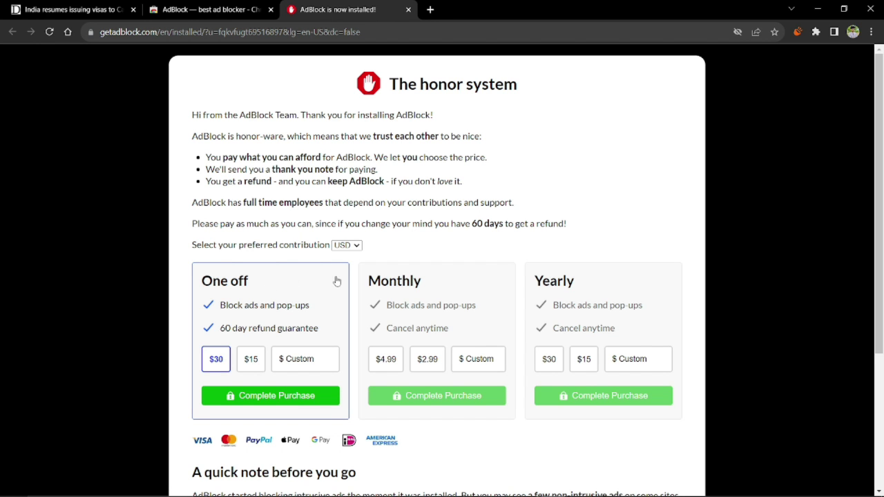
Close the 'AdBlock is now installed!' tab to return to the Web Store listing.
{"action": "scroll", "coordinate": [336, 282], "scroll_direction": "down", "scroll_amount": 3}
{"action": "scroll", "coordinate": [337, 281], "scroll_direction": "up", "scroll_amount": 3}
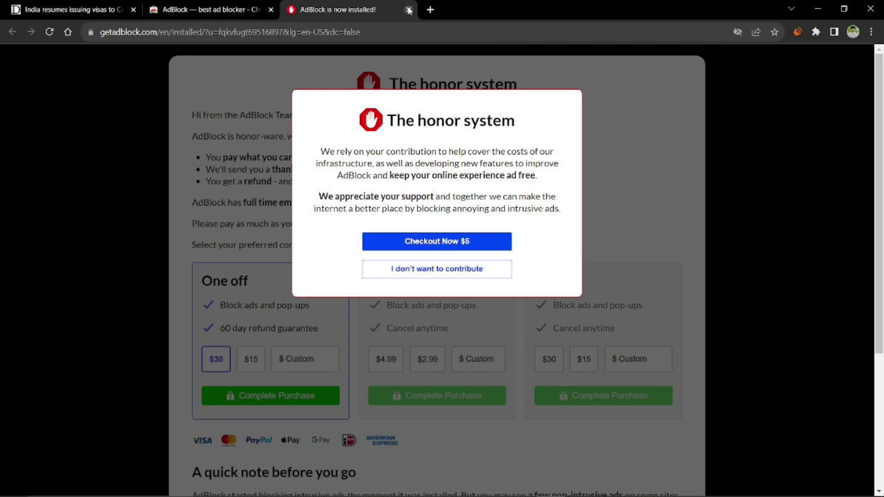
{"action": "left_click", "coordinate": [409, 10]}
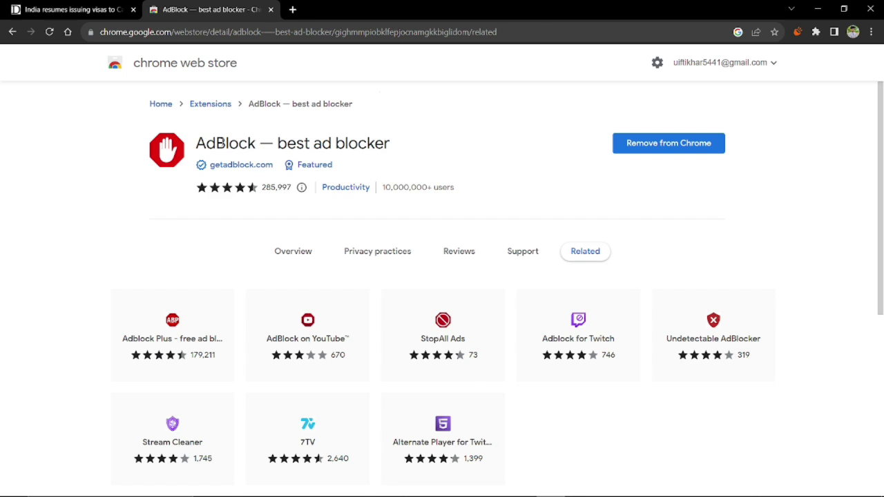
On the Dawn tab, open AdBlock's panel to see 5 ads blocked on dawn.com.
{"action": "left_click", "coordinate": [69, 10]}
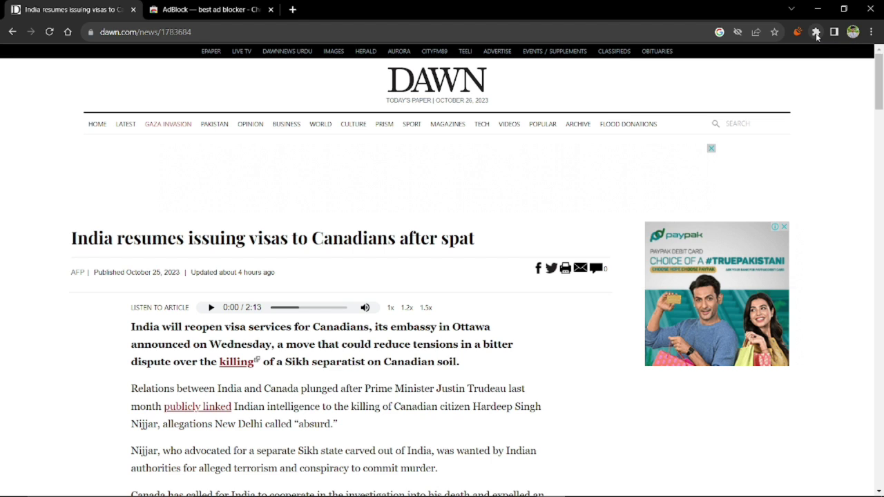
{"action": "left_click", "coordinate": [817, 33]}
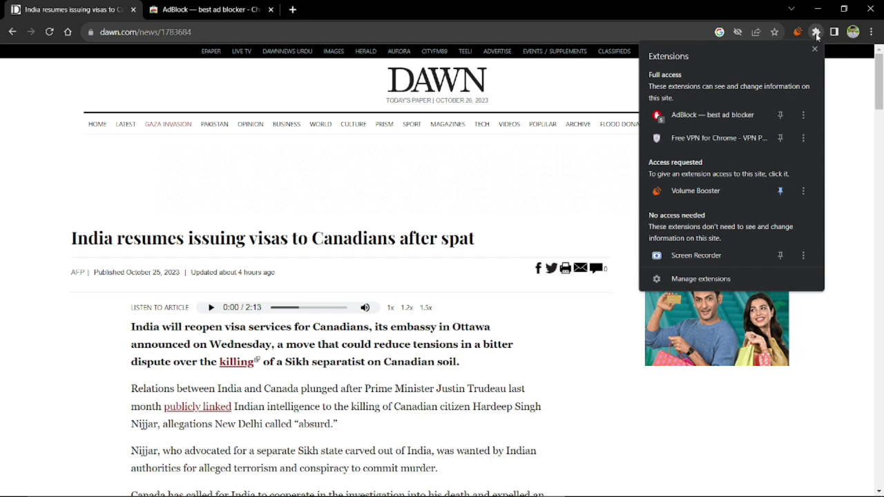
{"action": "left_click", "coordinate": [738, 114]}
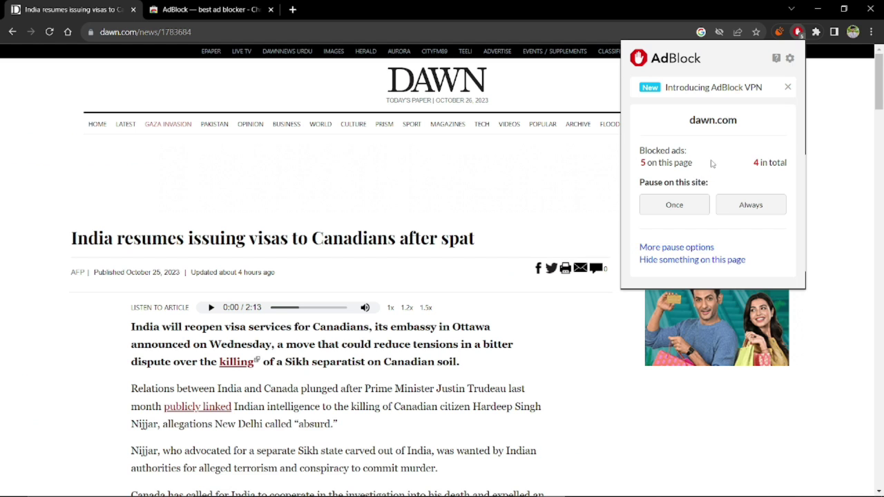
Close the AdBlock panel, reload the Dawn article, dismiss the prompt, and scroll the ad-free page.
{"action": "left_click", "coordinate": [322, 107]}
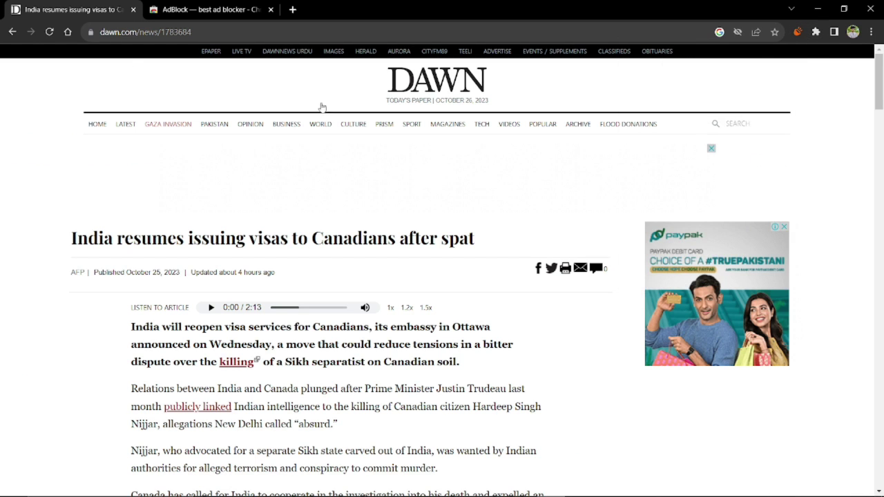
{"action": "left_click", "coordinate": [51, 32]}
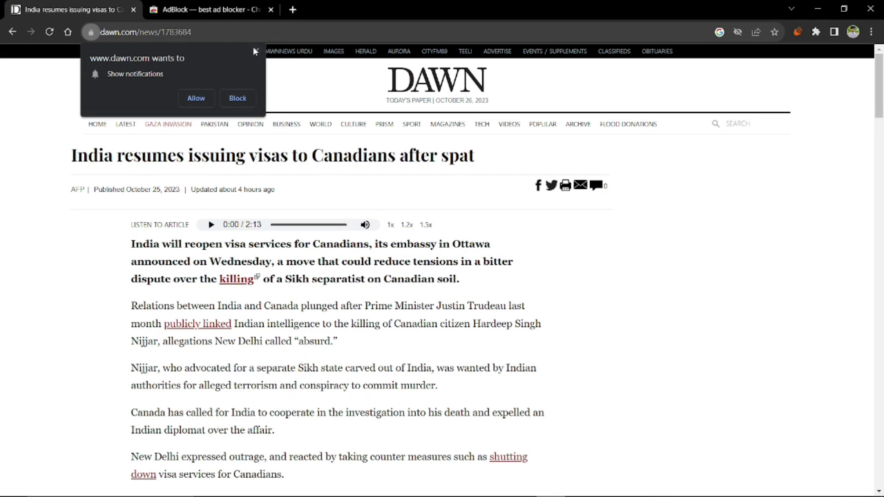
{"action": "left_click", "coordinate": [254, 51]}
{"action": "scroll", "coordinate": [105, 269], "scroll_direction": "down", "scroll_amount": 12}
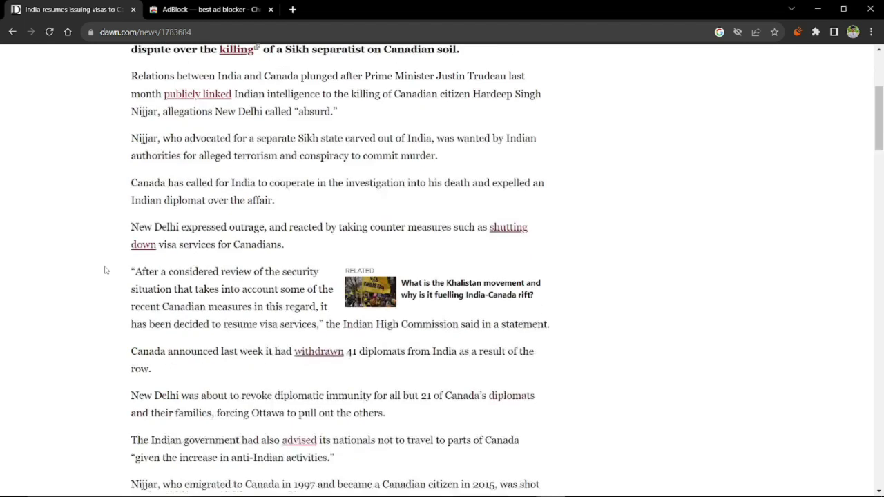
{"action": "scroll", "coordinate": [31, 289], "scroll_direction": "down", "scroll_amount": 8}
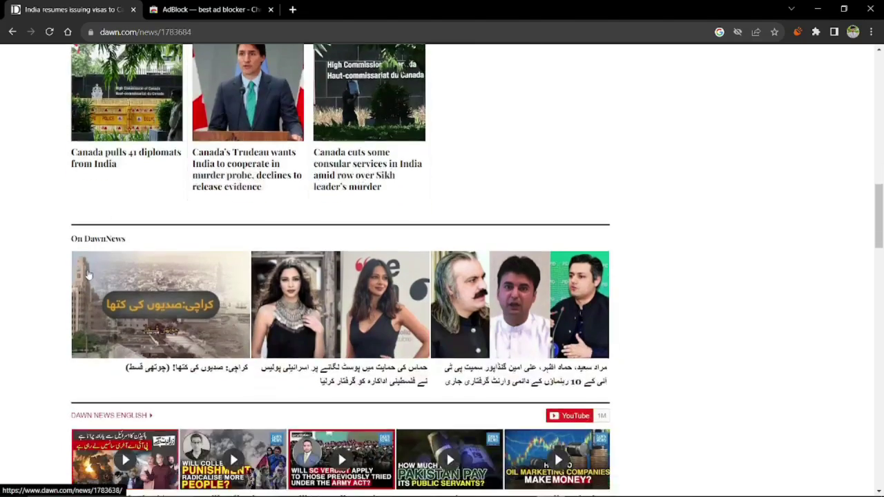
{"action": "scroll", "coordinate": [32, 291], "scroll_direction": "up", "scroll_amount": 5}
{"action": "scroll", "coordinate": [32, 290], "scroll_direction": "up", "scroll_amount": 15}
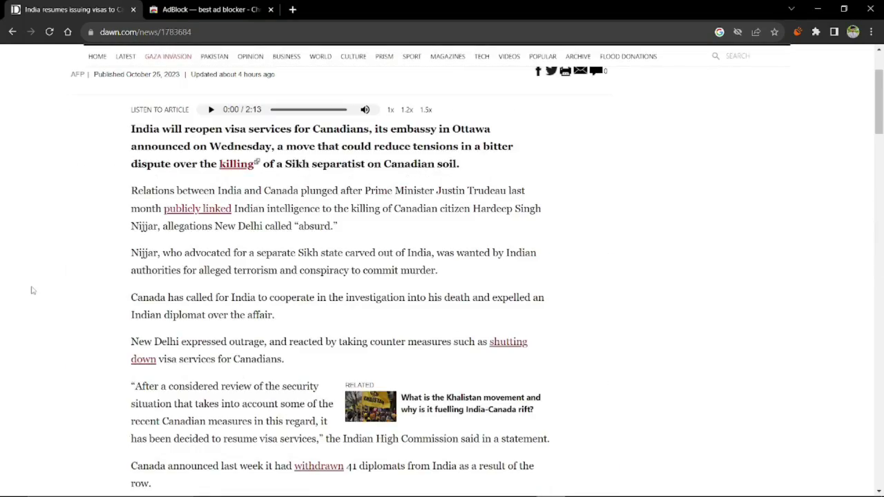